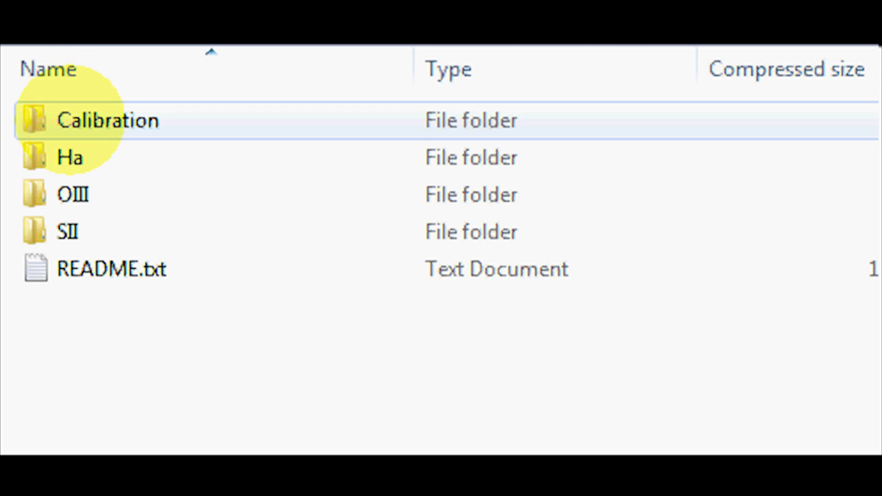
Browse the Calibration Bias frames and the Flats EON120 Ha flat frames
double_click(71, 118)
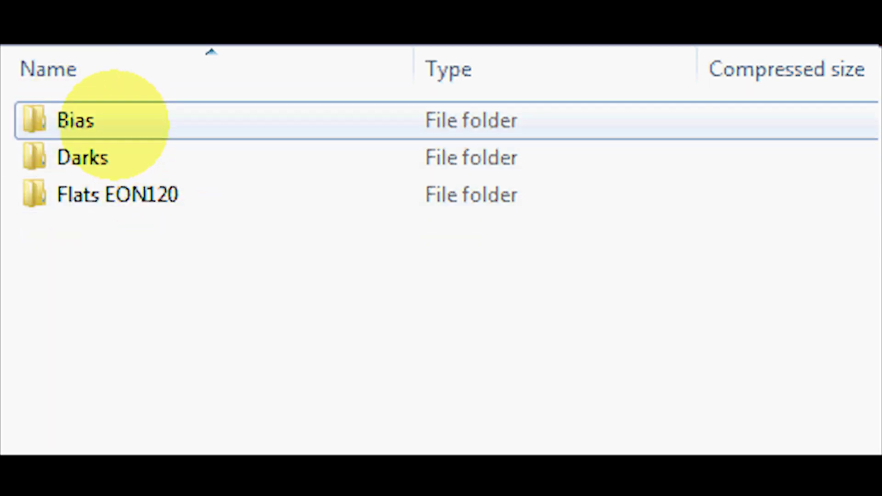
double_click(114, 121)
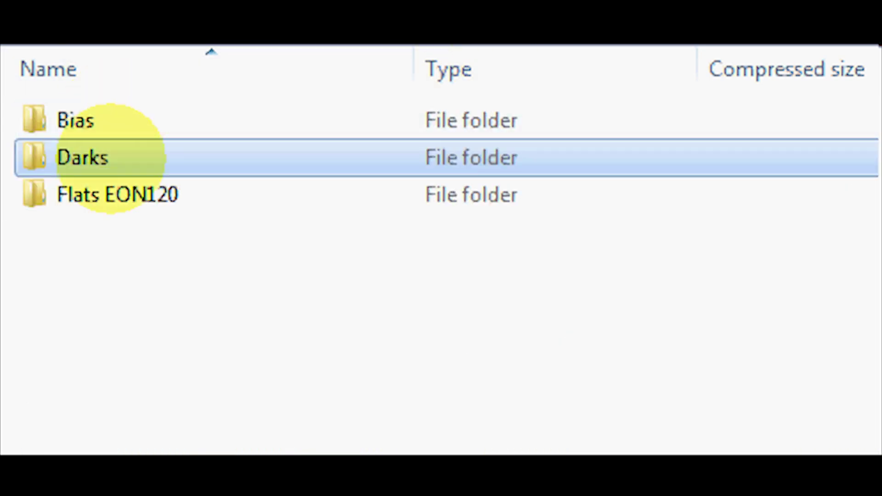
double_click(79, 184)
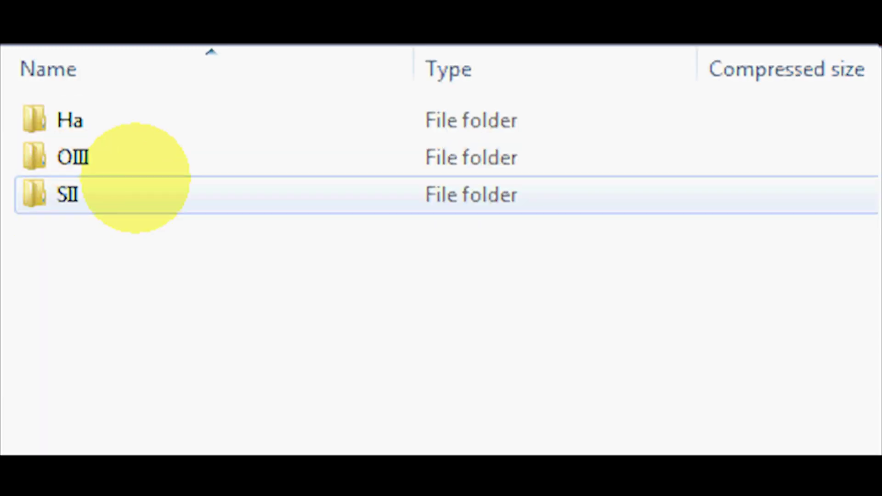
double_click(96, 110)
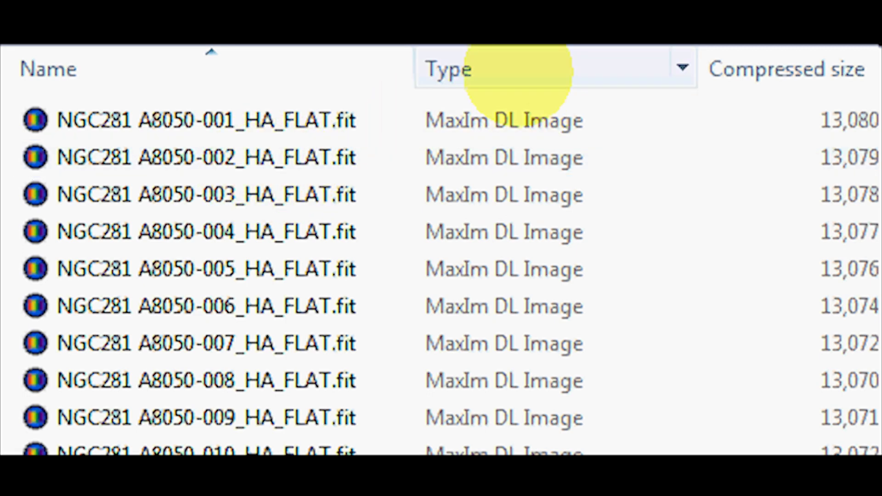
Return to the data set's top folder and select the Ha, OIII and SII folders in turn
key("BackSpace")
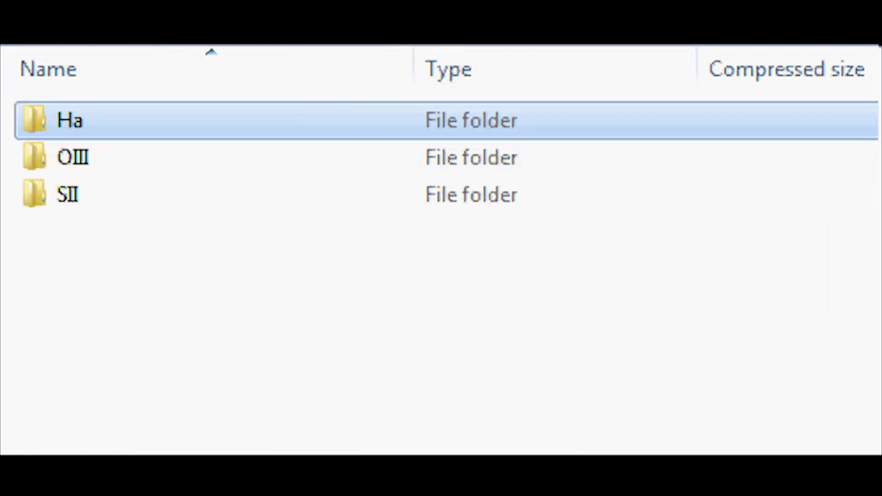
key("BackSpace")
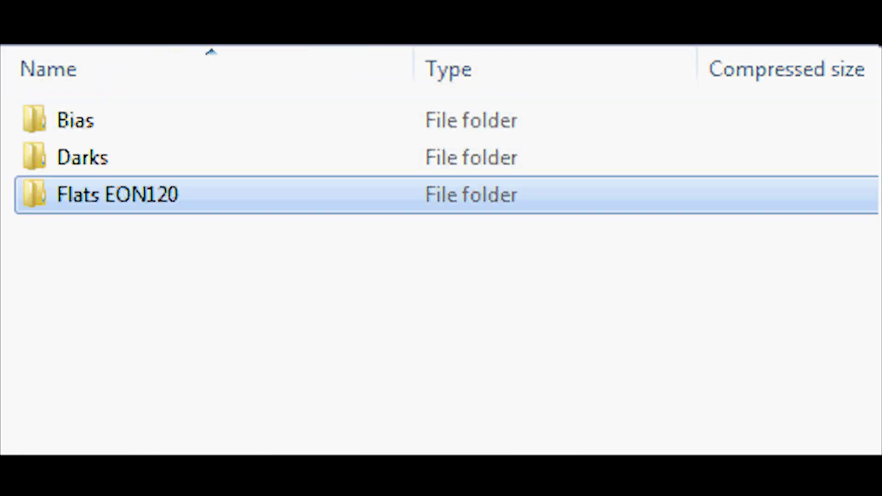
key("BackSpace")
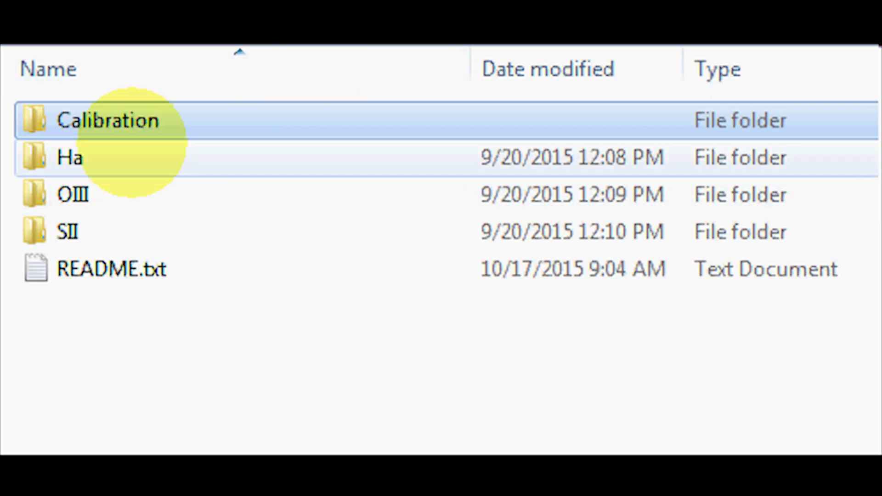
left_click(119, 148)
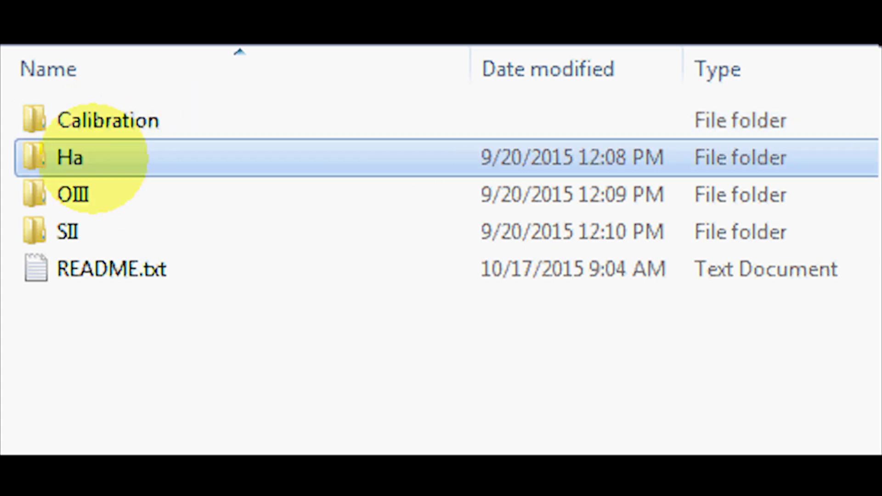
left_click(88, 194)
left_click(87, 230)
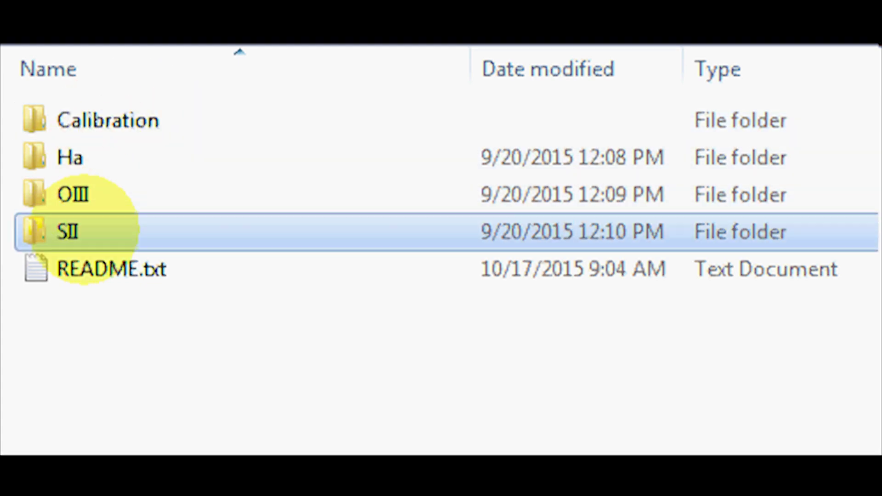
left_click(94, 192)
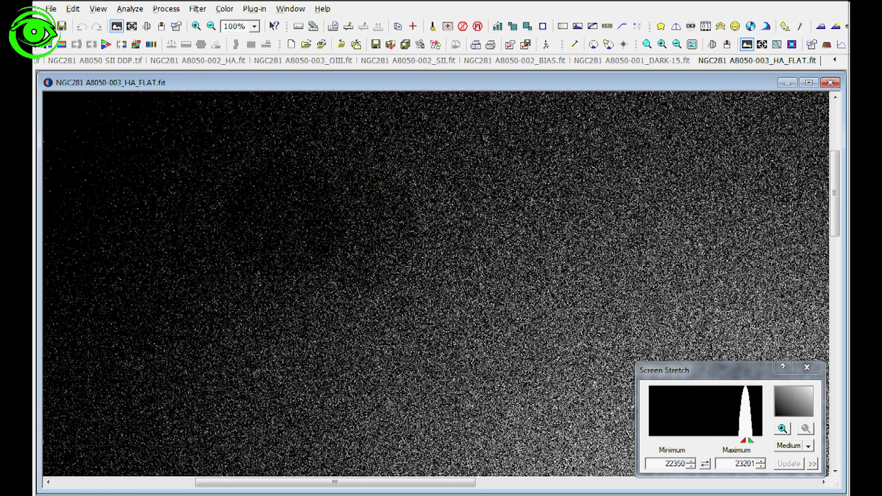
Zoom out on the Ha flat, apply the Range screen stretch, then switch to the DARK-15.fit frame
scroll(365, 193, "up", 1)
scroll(366, 196, "down", 3)
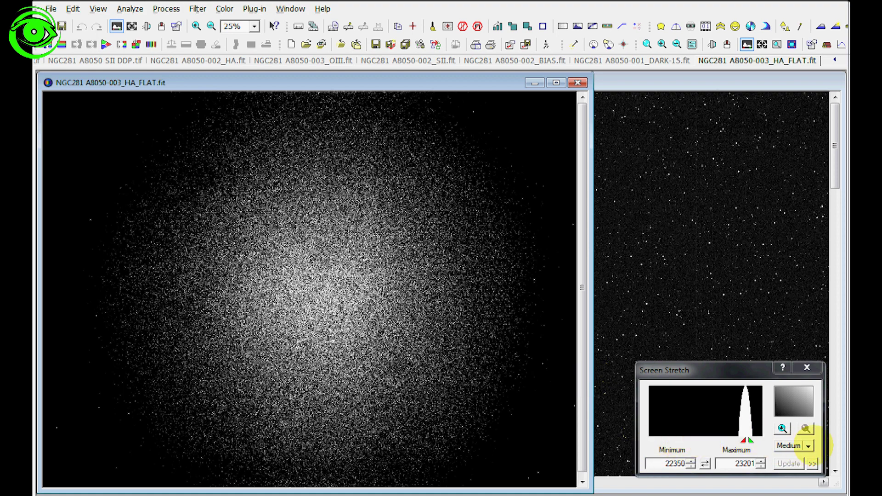
left_click(808, 445)
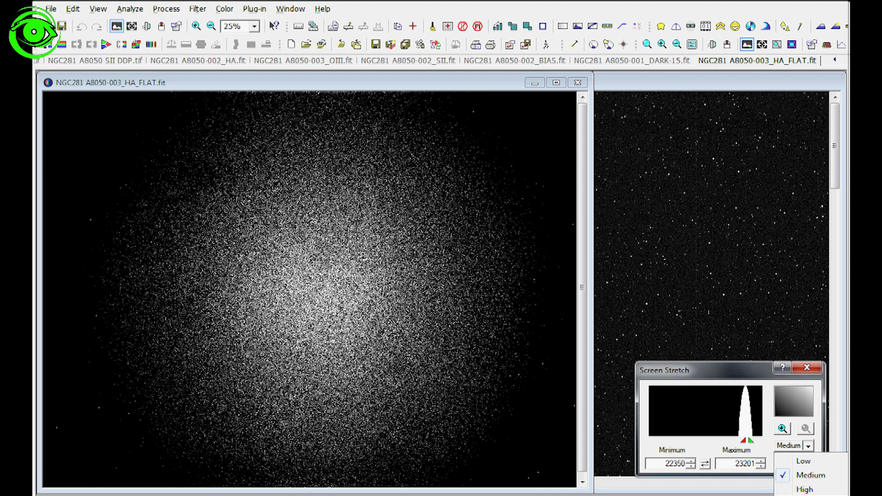
left_click(804, 495)
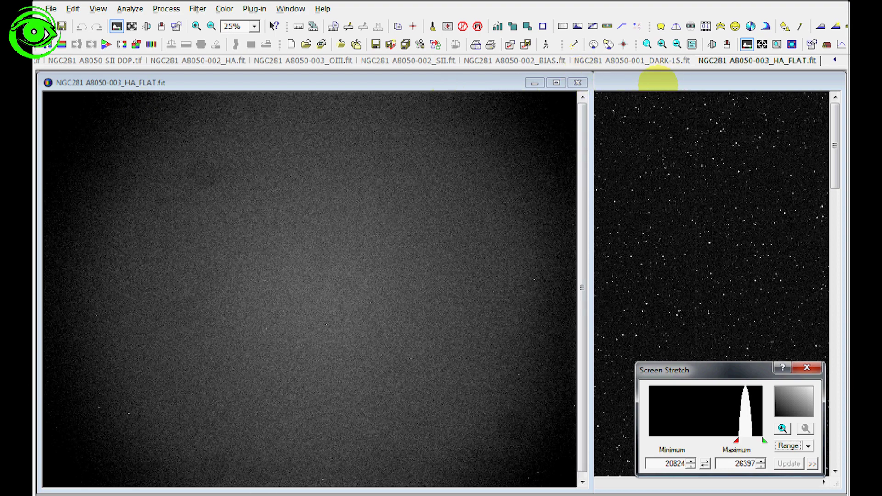
left_click(662, 62)
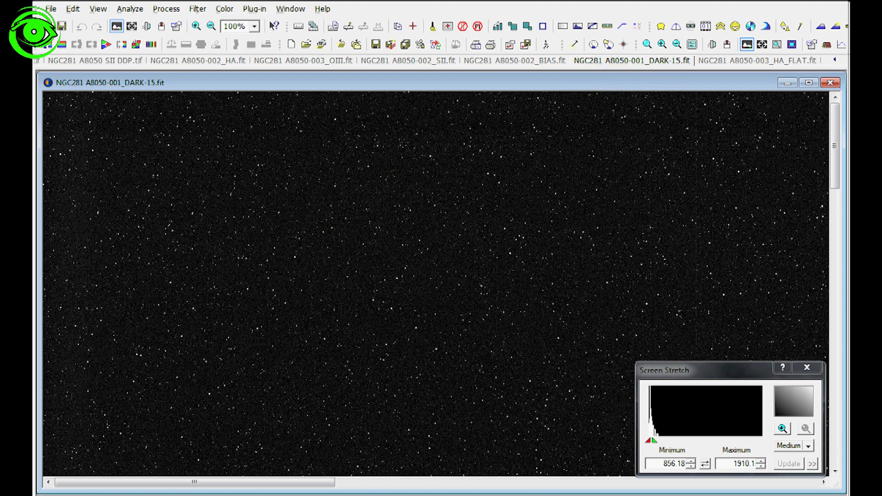
Pan across the DARK-15 dark frame and the BIAS frame, then switch to the SII.fit frame
left_click_drag(836, 157, 819, 193)
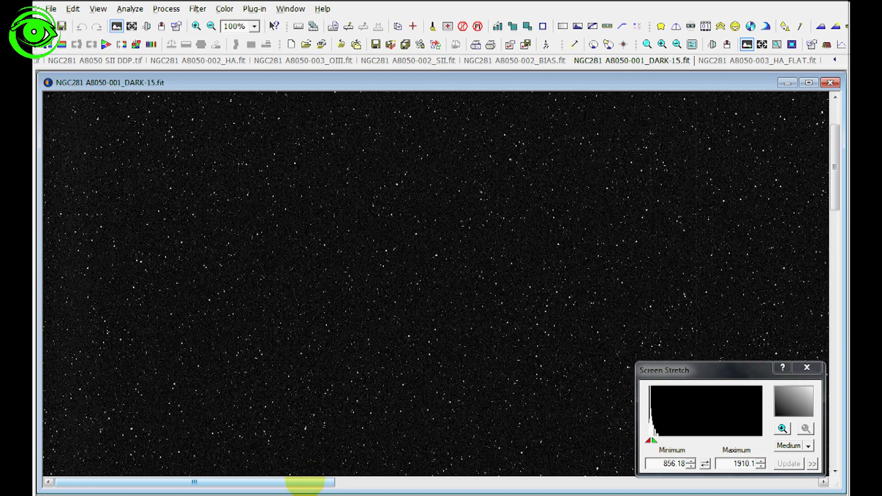
mouse_move(305, 484)
left_mouse_down()
mouse_move(669, 483)
mouse_move(299, 485)
left_mouse_up()
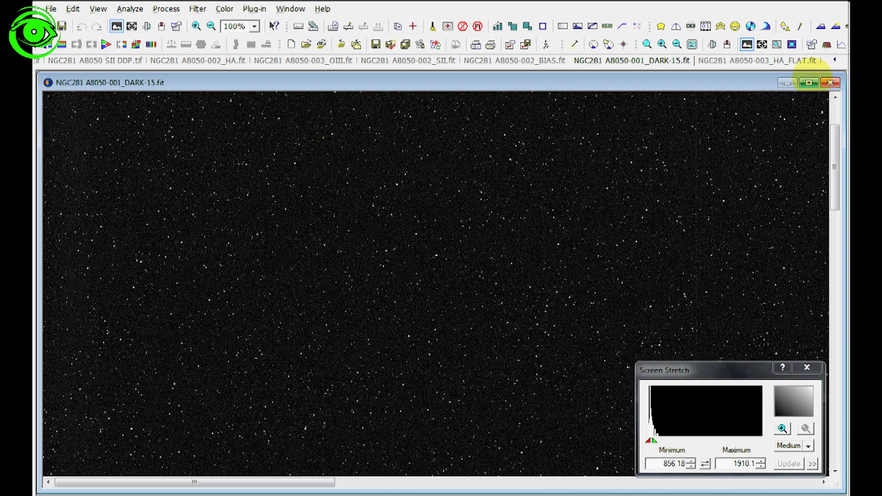
left_click(546, 60)
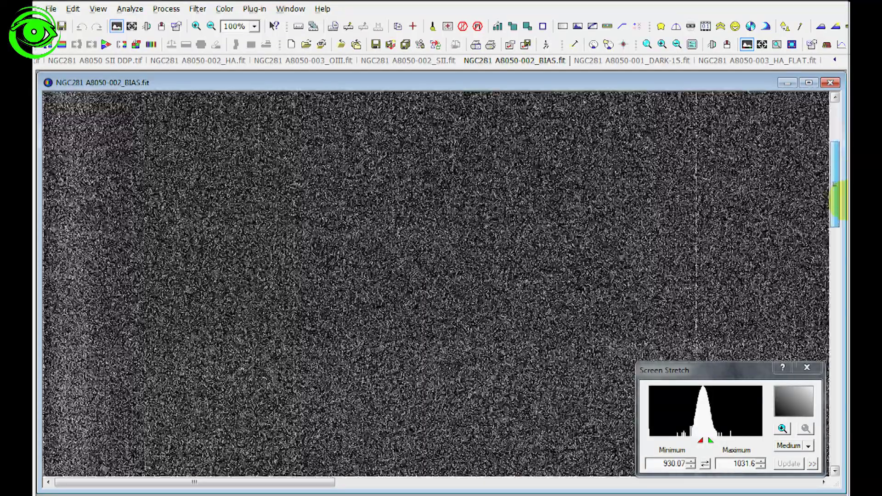
left_click_drag(833, 197, 794, 144)
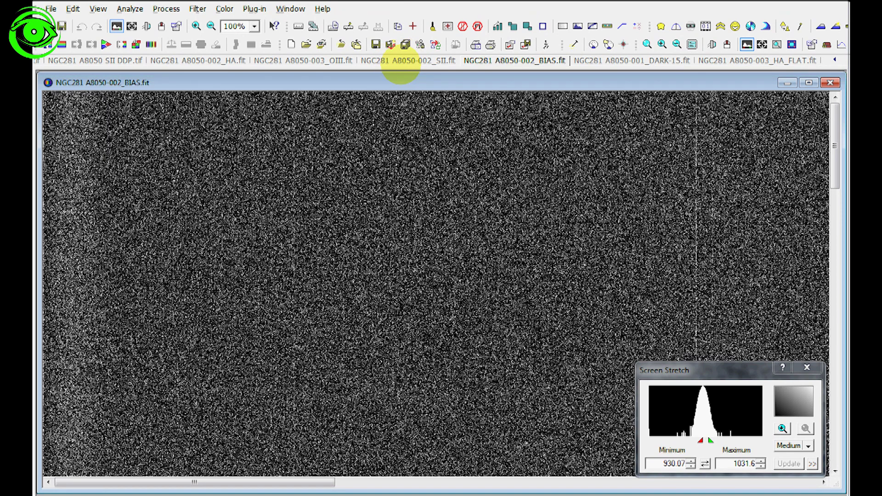
left_click(400, 60)
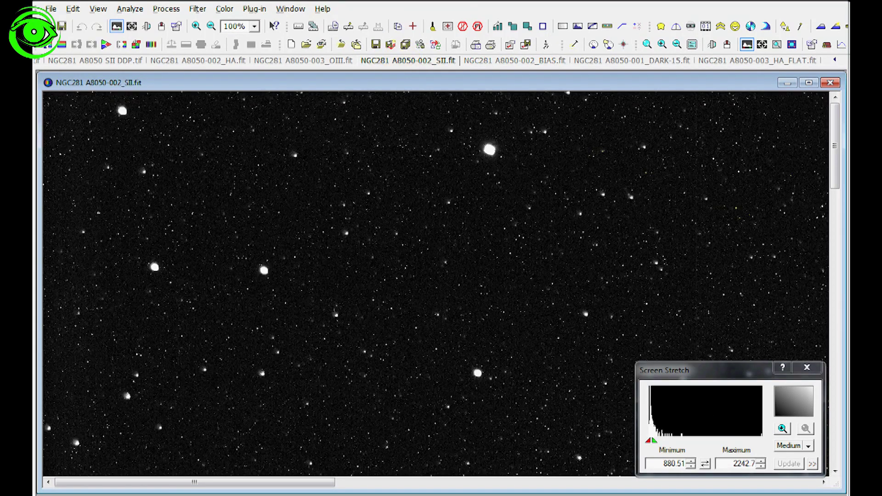
Pan the SII frame and apply the High screen stretch, then switch to the OIII.fit frame
left_click_drag(835, 146, 834, 266)
left_click_drag(321, 482, 596, 482)
left_click_drag(835, 244, 834, 336)
left_click(808, 445)
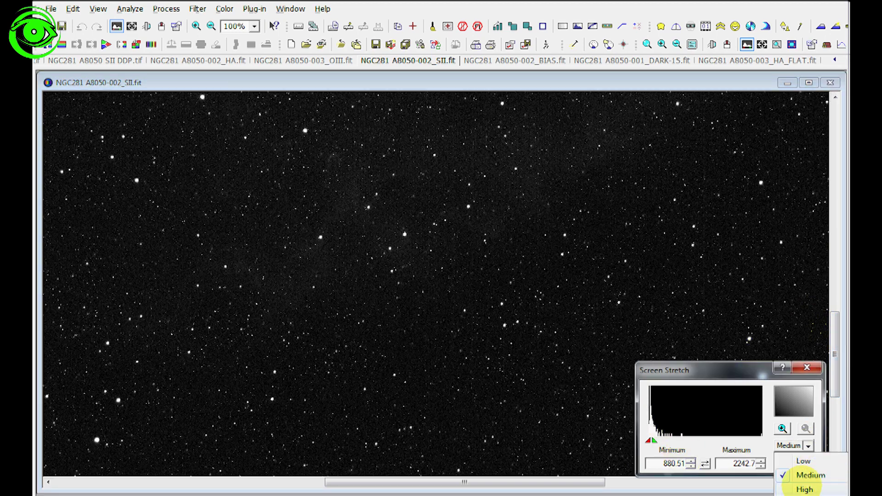
left_click(804, 489)
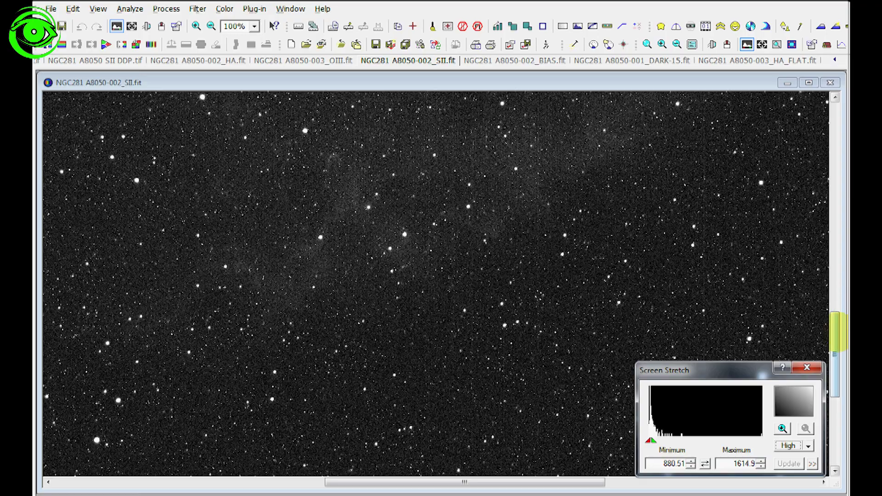
left_click_drag(835, 329, 825, 298)
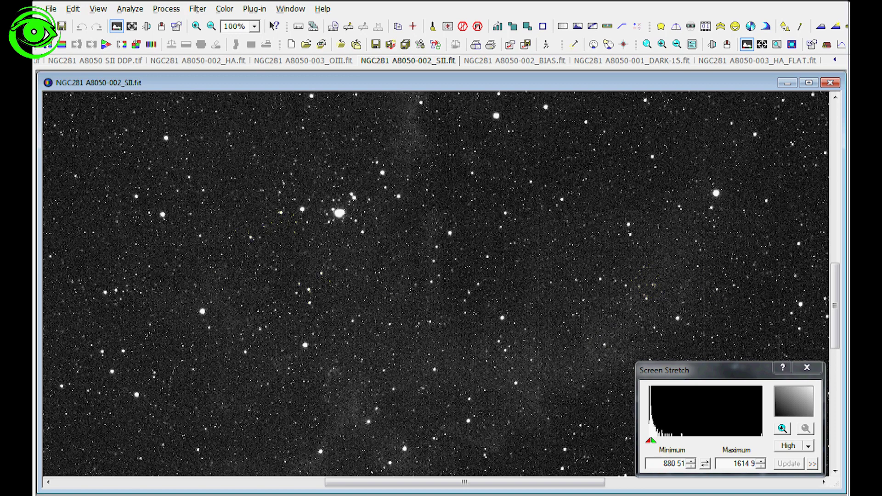
left_click(835, 295)
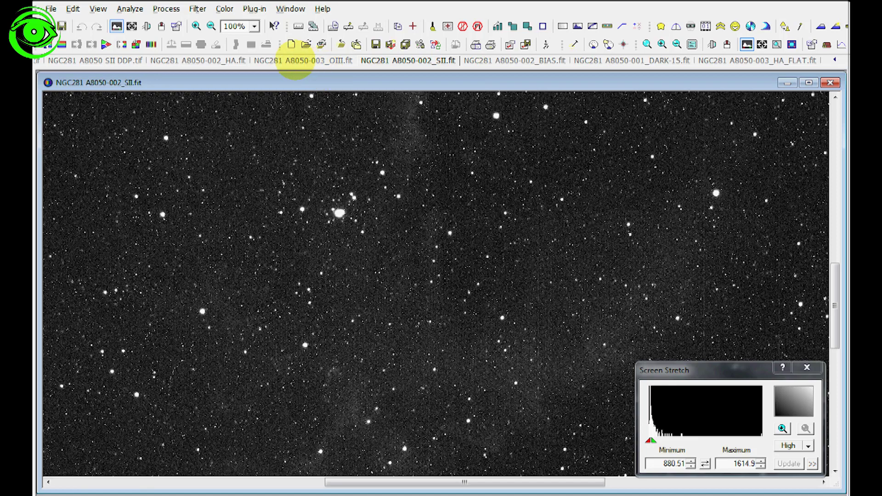
left_click(294, 62)
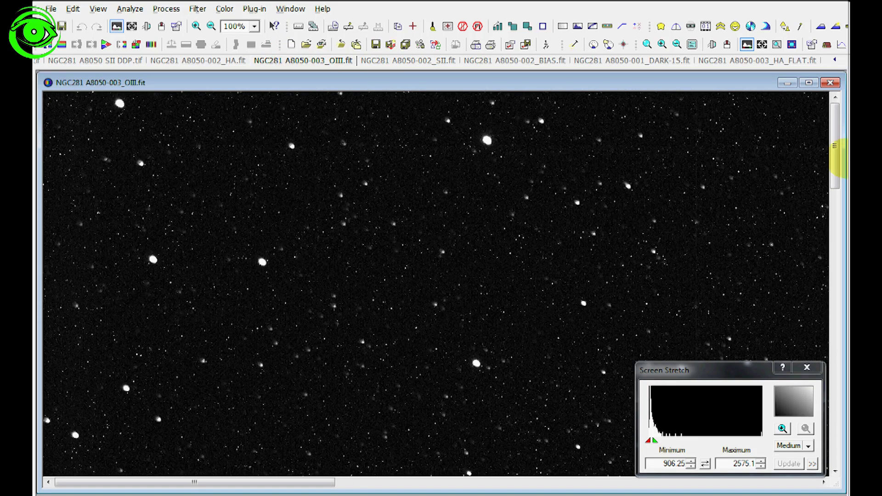
Pan the raw OIII frame and apply the High stretch to reveal its faint nebula
left_click_drag(835, 146, 835, 269)
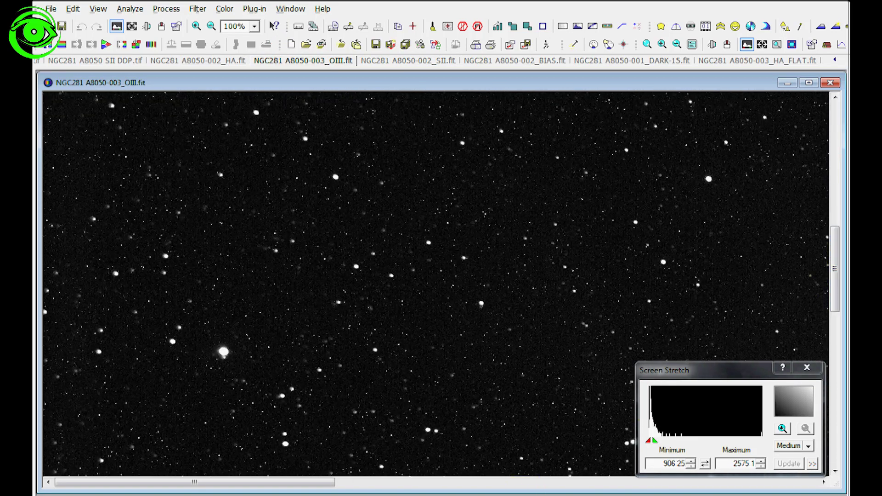
left_click_drag(259, 483, 512, 483)
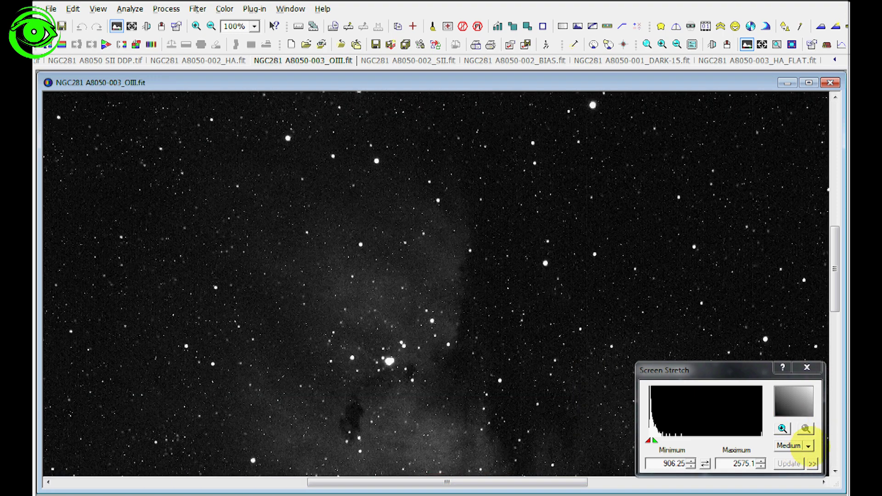
left_click(808, 446)
left_click(804, 489)
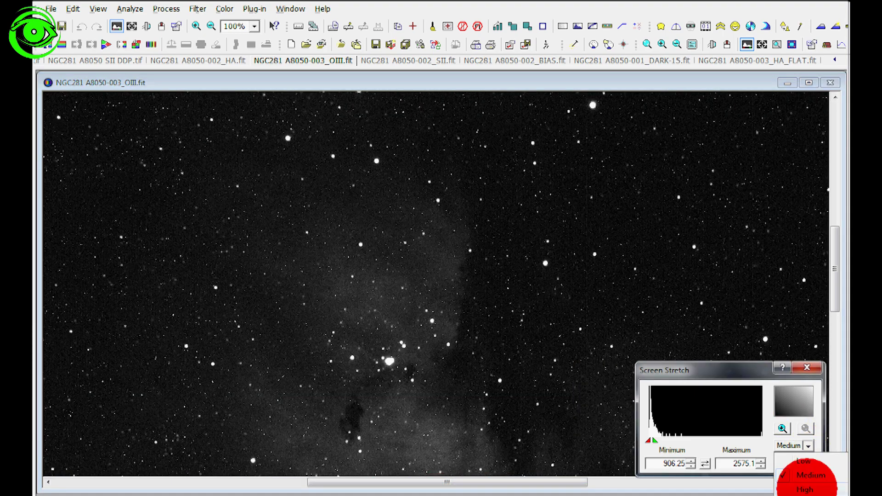
left_click_drag(835, 270, 836, 298)
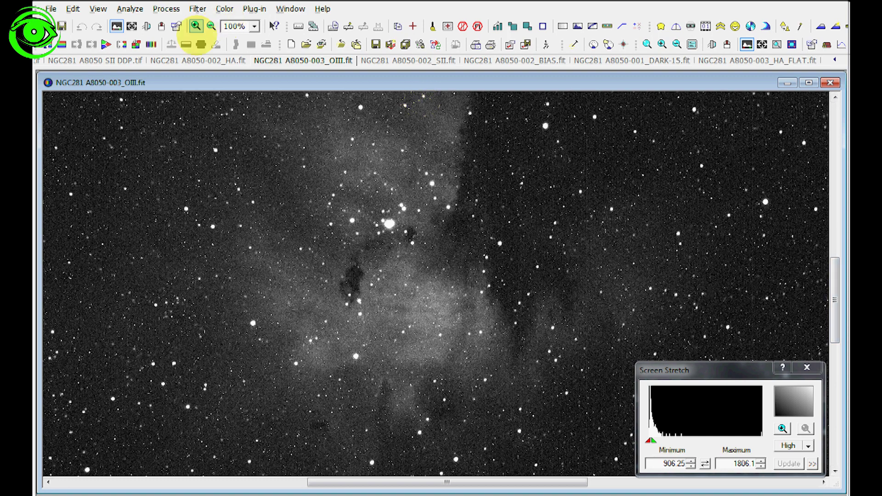
Show the raw 002_HA.fit frame, pan to its nebula, and apply the High screen stretch
left_click(193, 60)
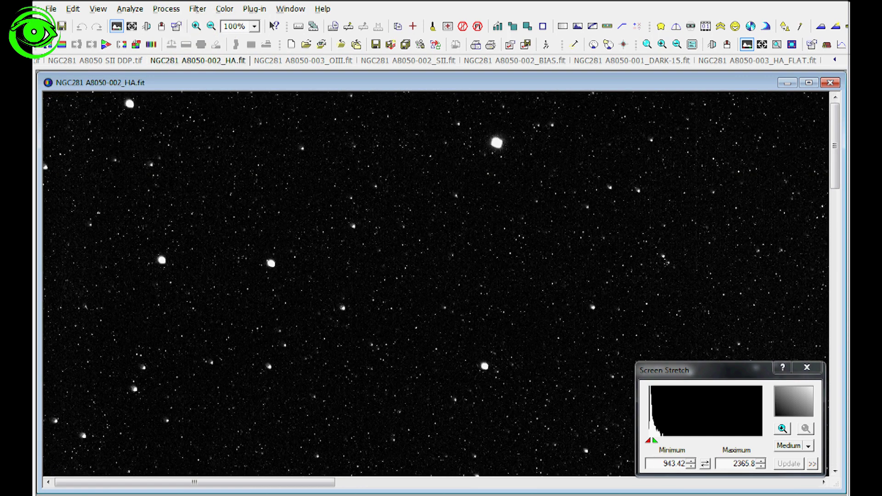
left_click_drag(835, 120, 838, 243)
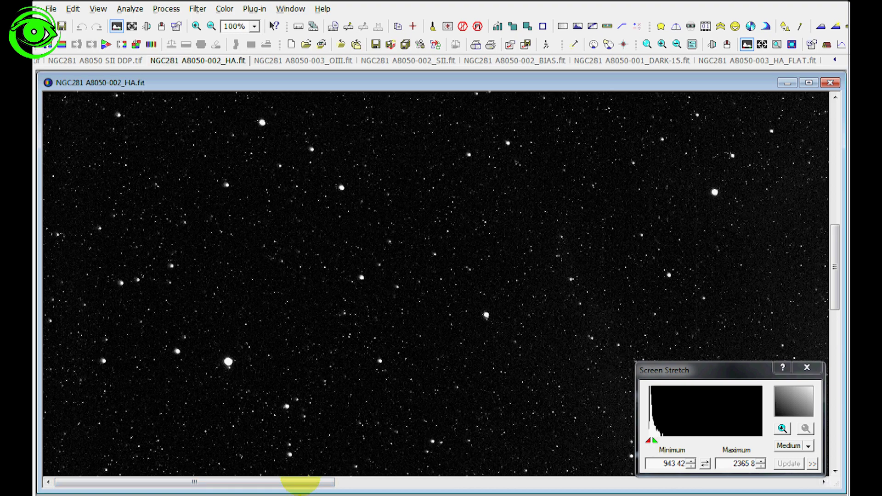
left_click_drag(296, 482, 568, 483)
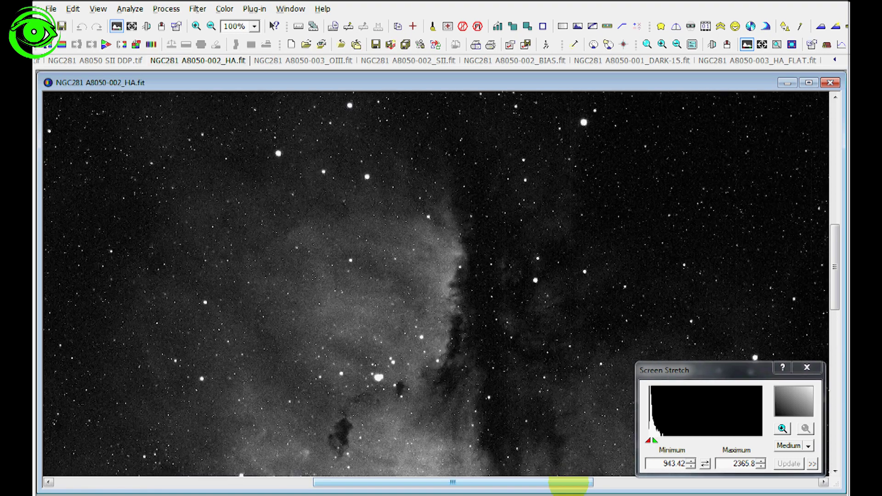
left_click(808, 445)
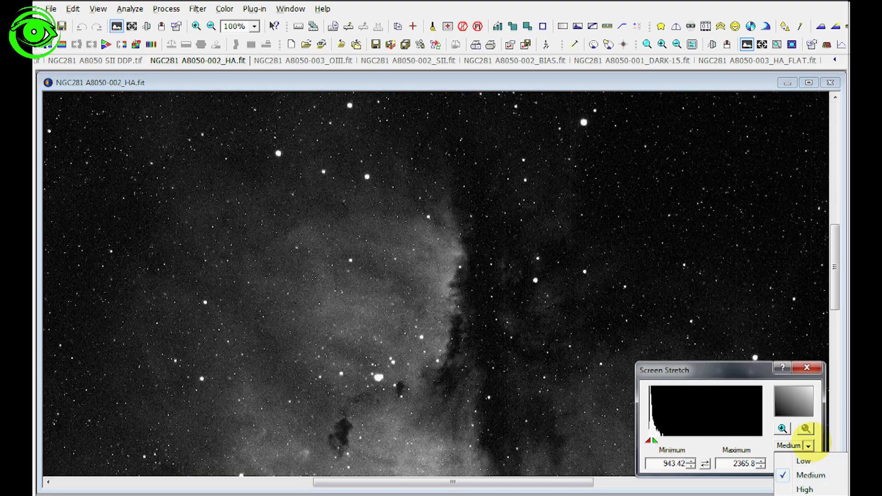
left_click(804, 489)
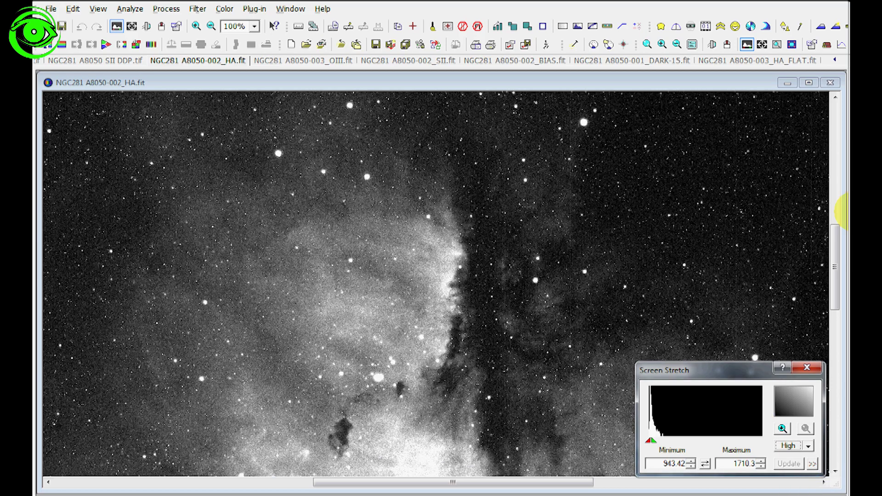
left_click_drag(836, 244, 836, 113)
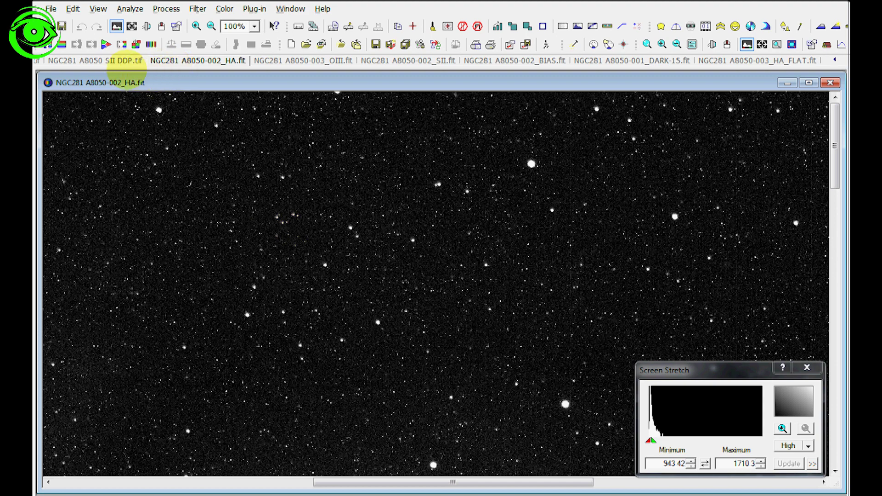
left_click(123, 60)
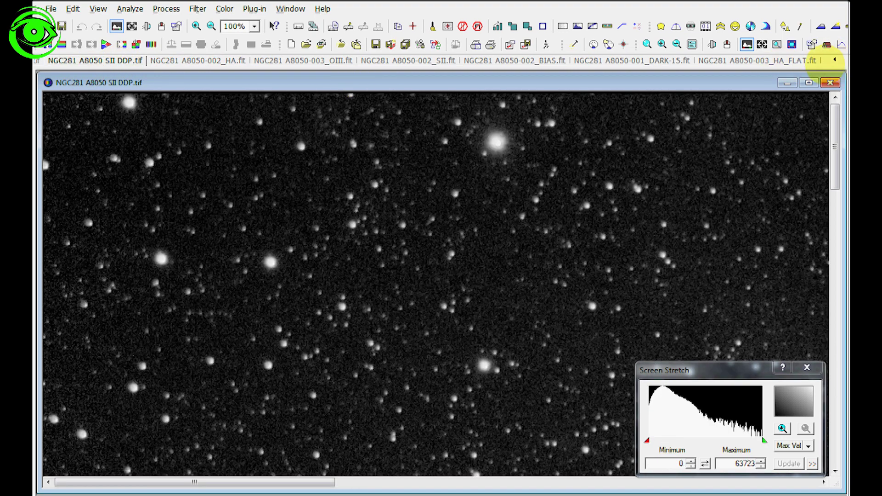
Scroll the image tab bar to reveal the HA DDP, OIII DDP and first open files
left_click(834, 60)
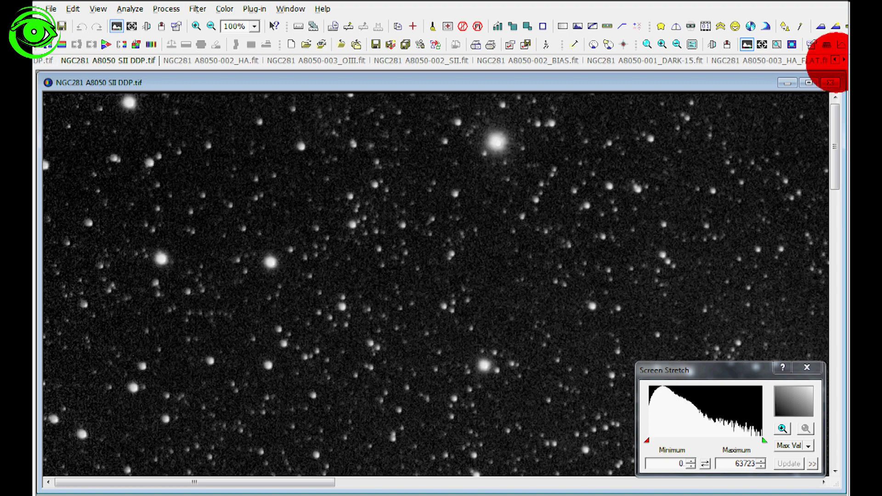
left_click(833, 60)
left_click(834, 60)
left_click(833, 60)
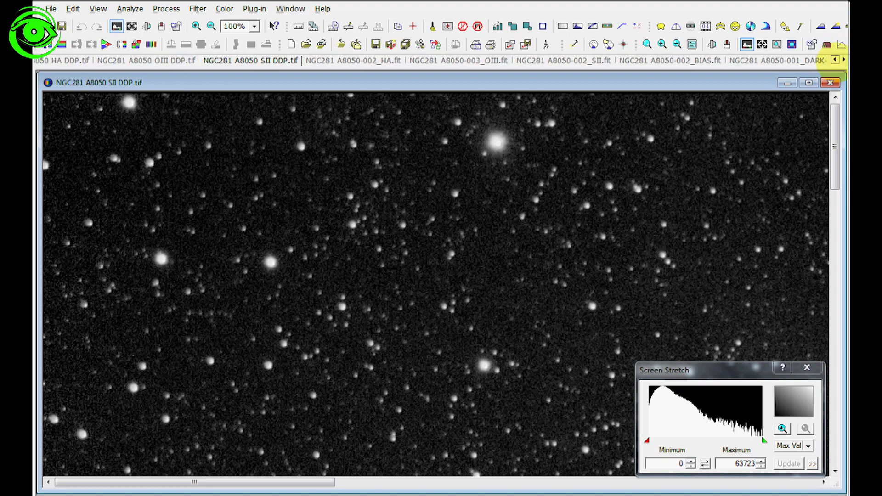
left_click(834, 60)
left_click_drag(833, 125, 832, 124)
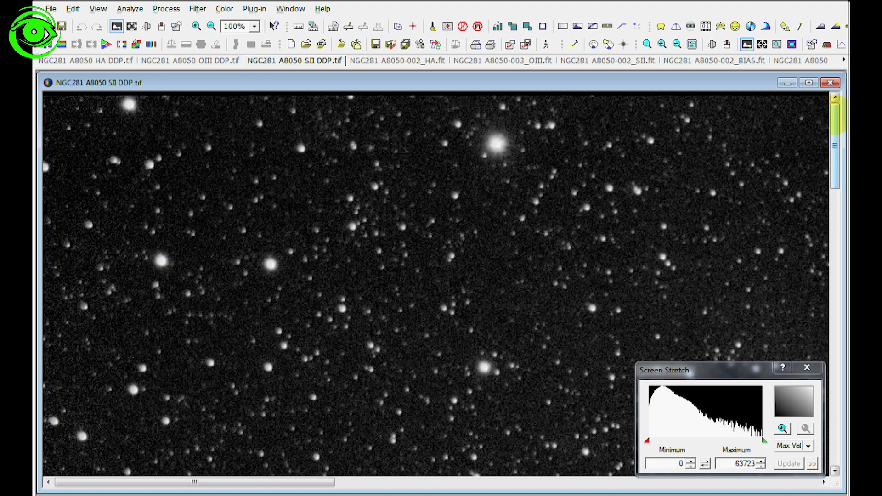
Pan across the stacked SII DDP image to the faint nebula near the star cluster
left_click_drag(834, 117, 831, 187)
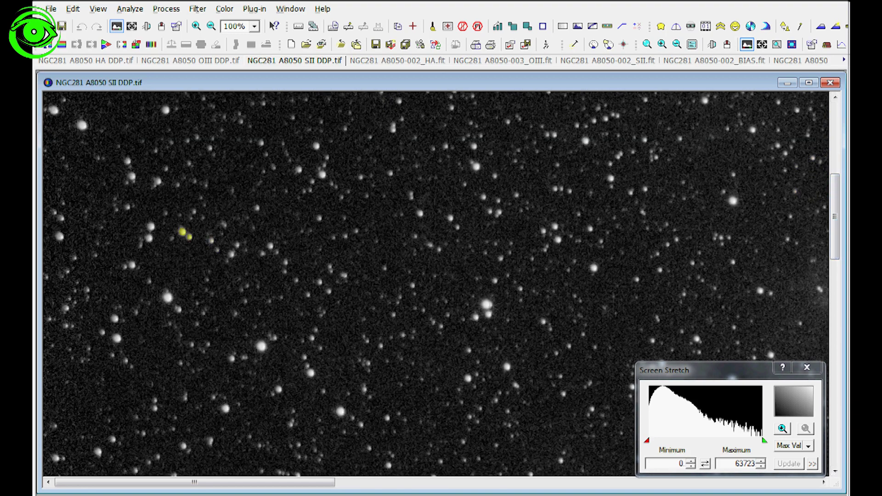
left_click_drag(833, 179, 836, 441)
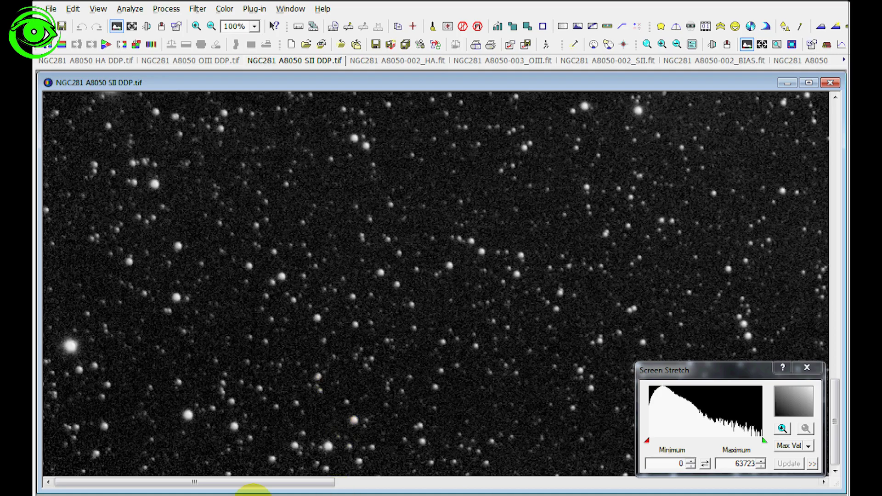
left_click_drag(267, 482, 810, 482)
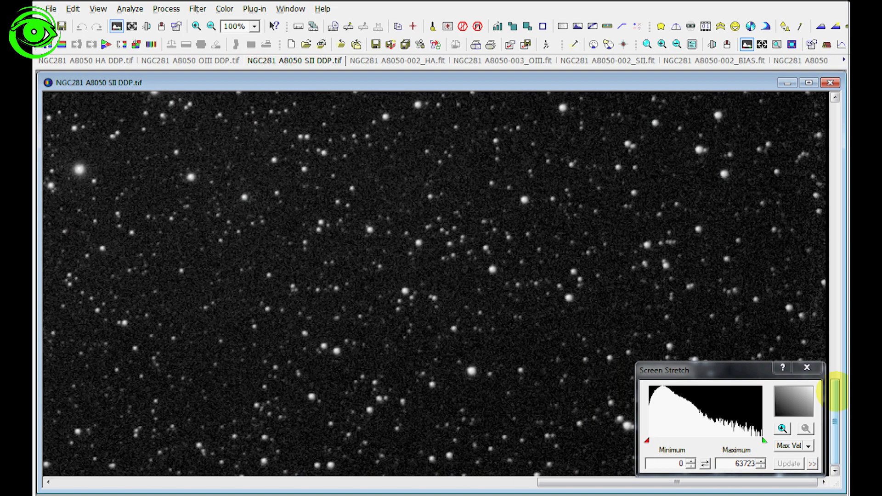
left_click_drag(835, 402, 835, 113)
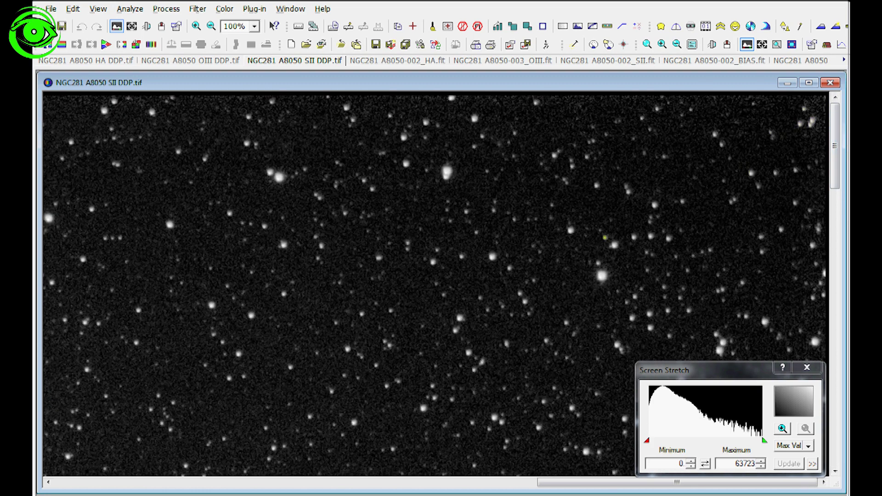
left_click_drag(835, 156, 835, 261)
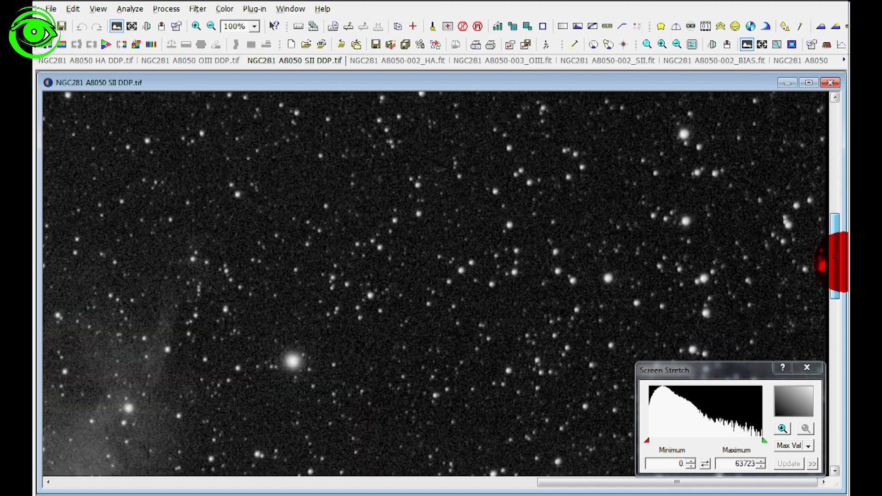
left_click_drag(604, 482, 386, 483)
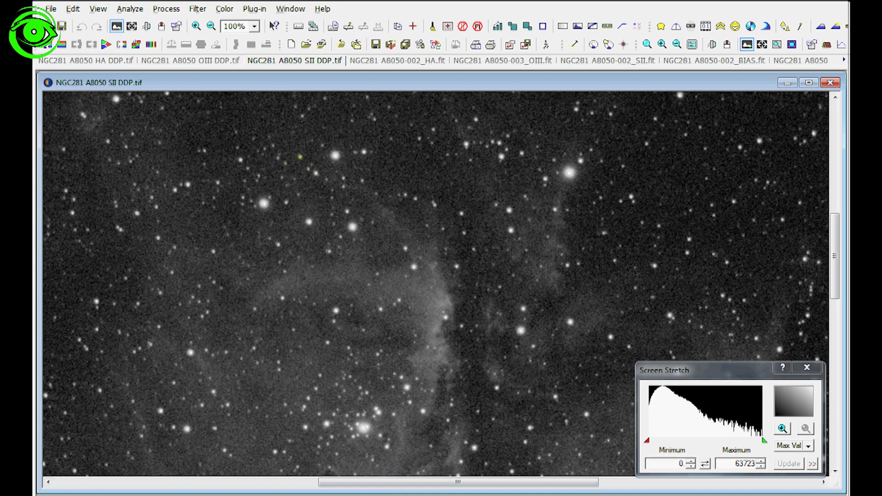
left_click(214, 61)
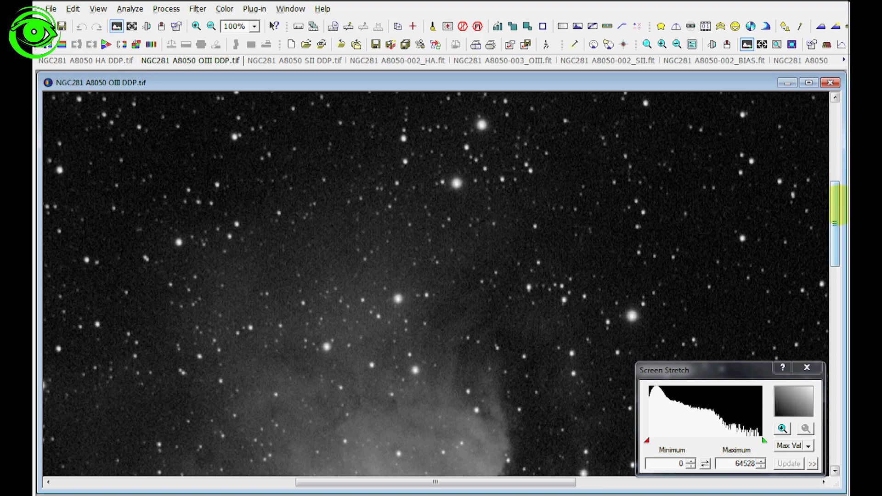
Compare the stacked OIII DDP.tif image with the raw 003_OIII.fit frame, ending on the stacked one
mouse_move(837, 204)
left_mouse_down()
mouse_move(837, 285)
mouse_move(837, 212)
left_mouse_up()
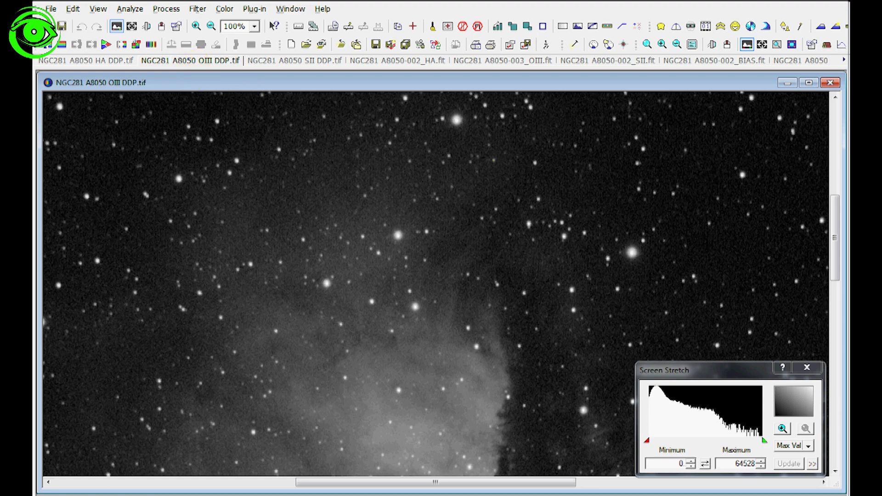
left_click(504, 62)
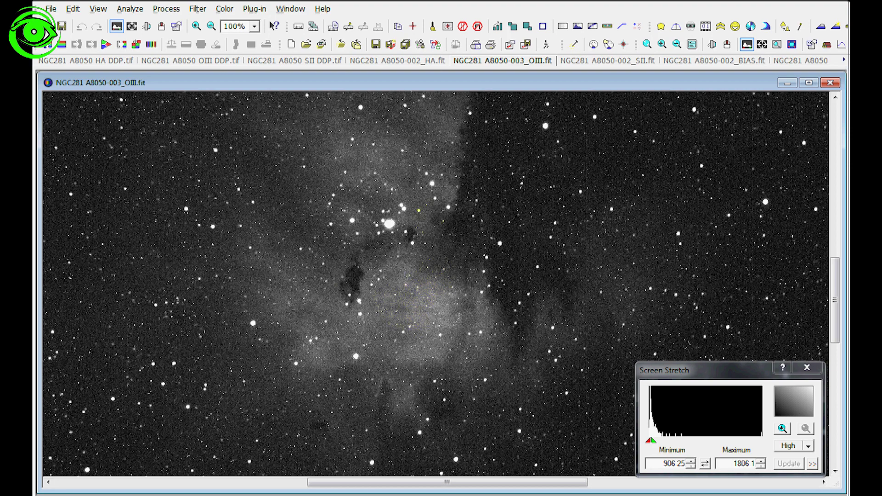
left_click(207, 61)
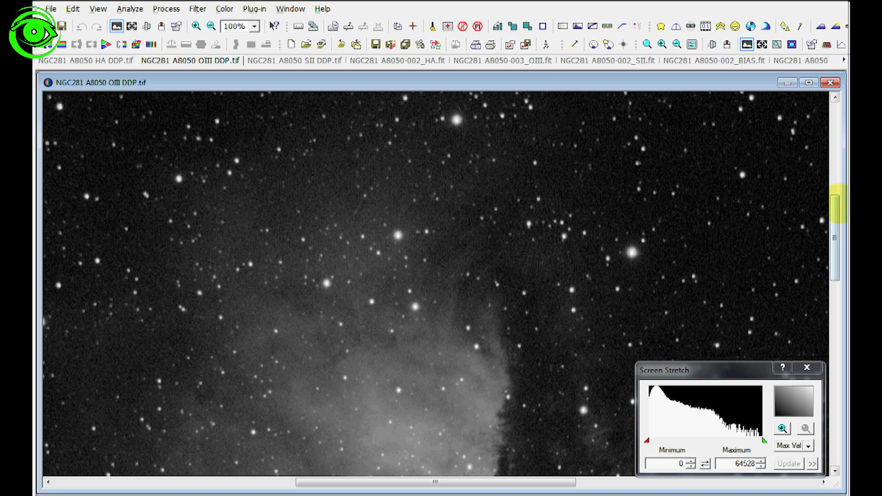
left_click_drag(835, 205, 835, 230)
Bring up the HA DDP.tif image and centre the bright nebula with its dark dust lane
left_click(74, 60)
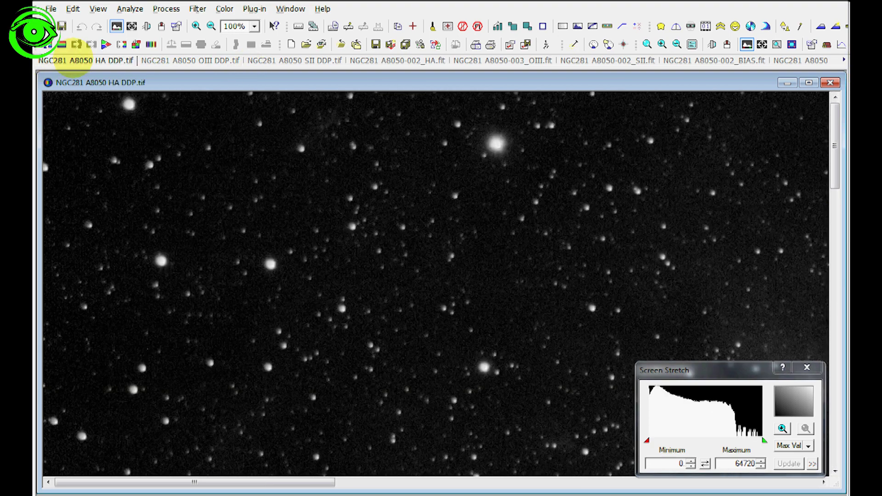
left_click_drag(835, 170, 835, 271)
left_click_drag(273, 483, 499, 483)
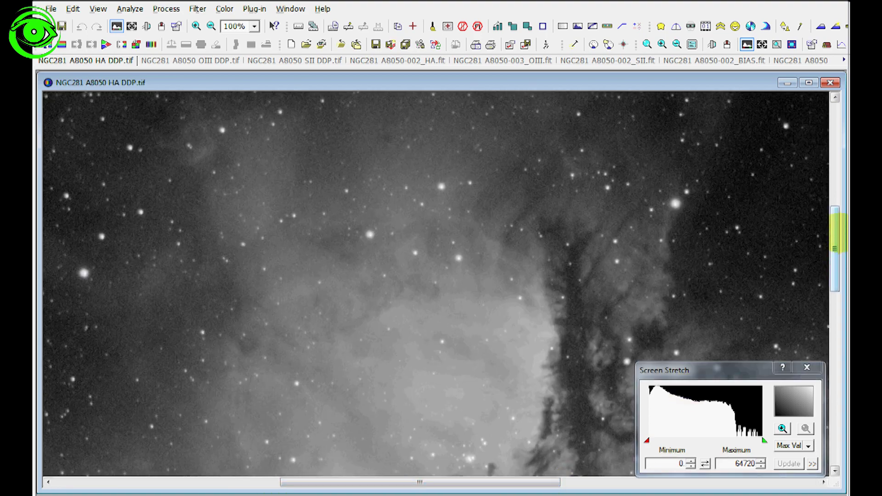
mouse_move(835, 230)
left_mouse_down()
mouse_move(834, 354)
mouse_move(835, 248)
left_mouse_up()
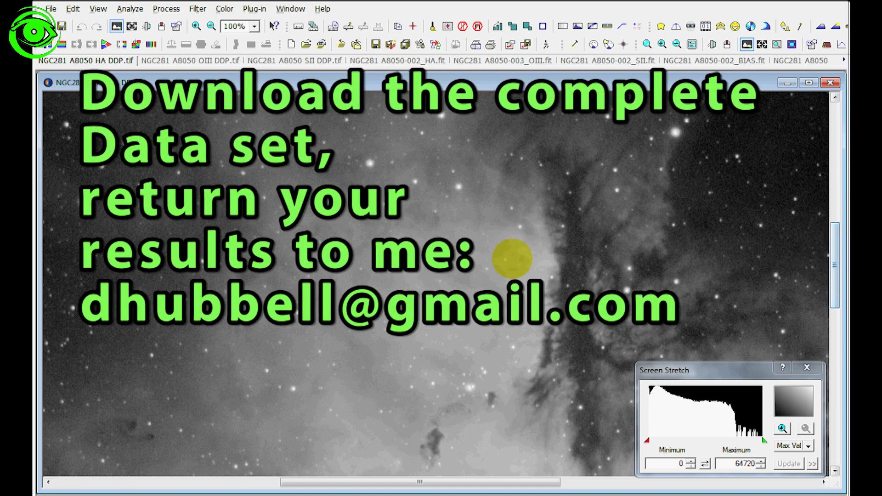